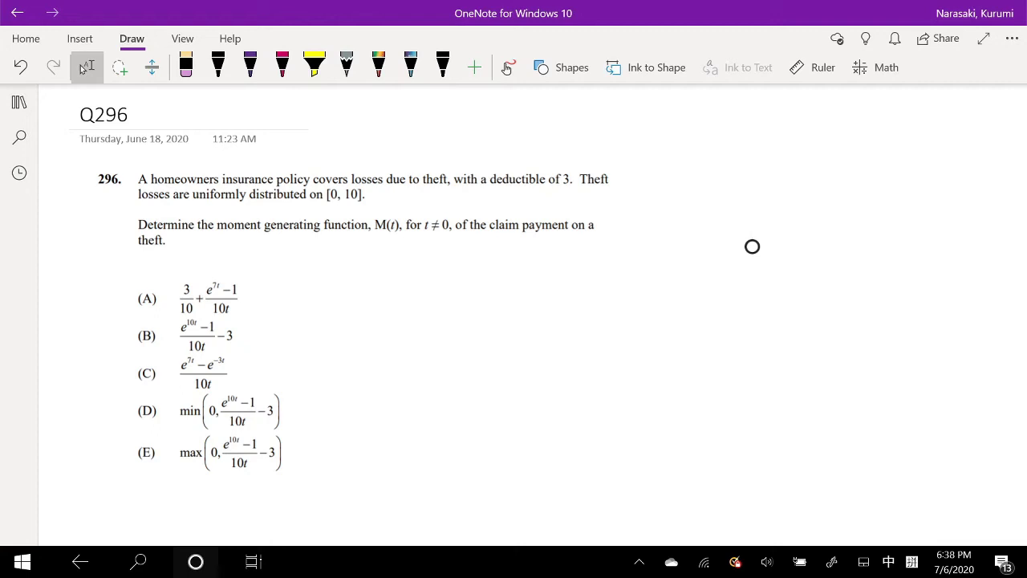
# - Pick the black pen to start handwriting beside problem 296
pyautogui.hscroll(-1, 752, 246)
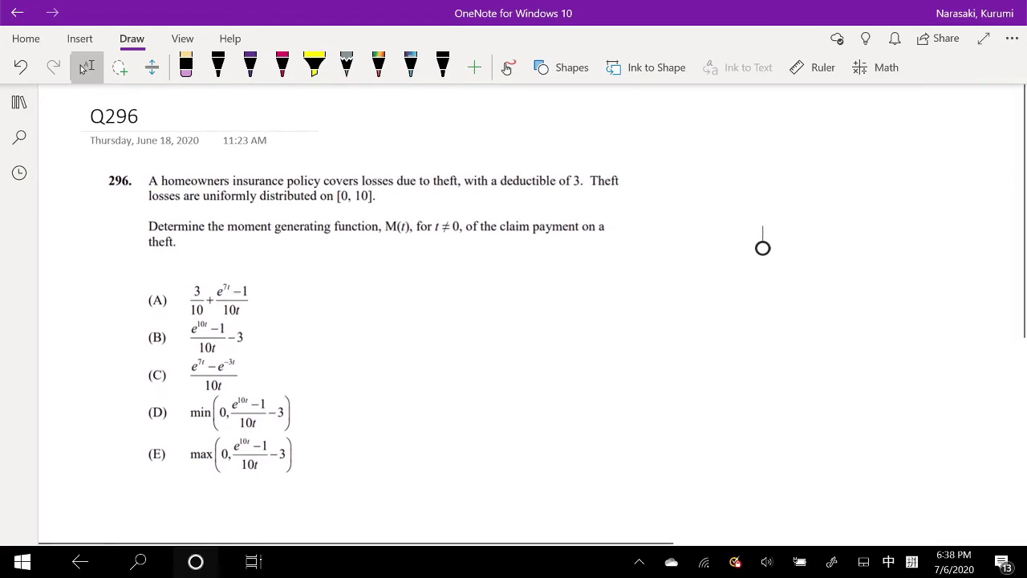
pyautogui.hscroll(1, 762, 248)
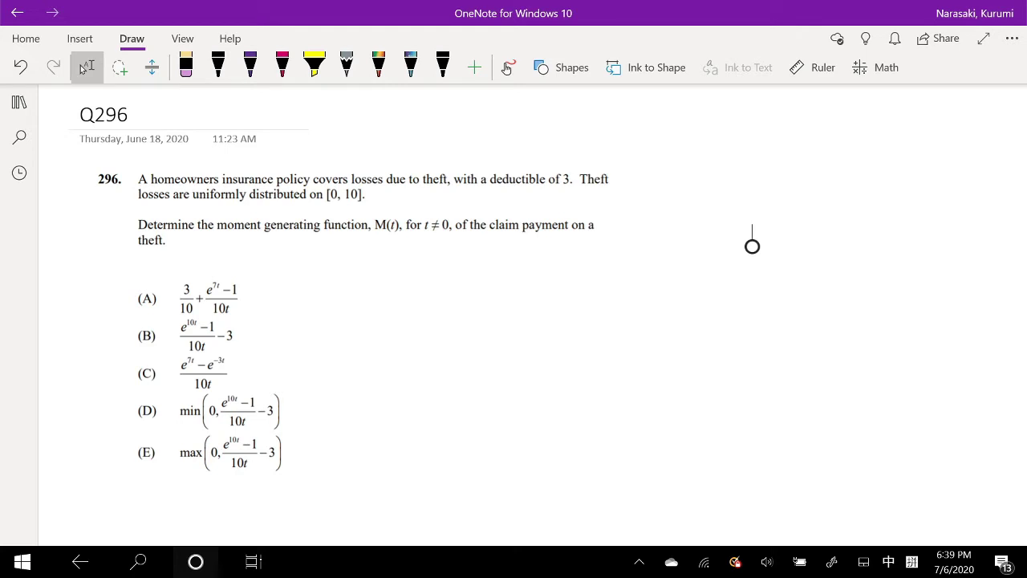
pyautogui.click(217, 68)
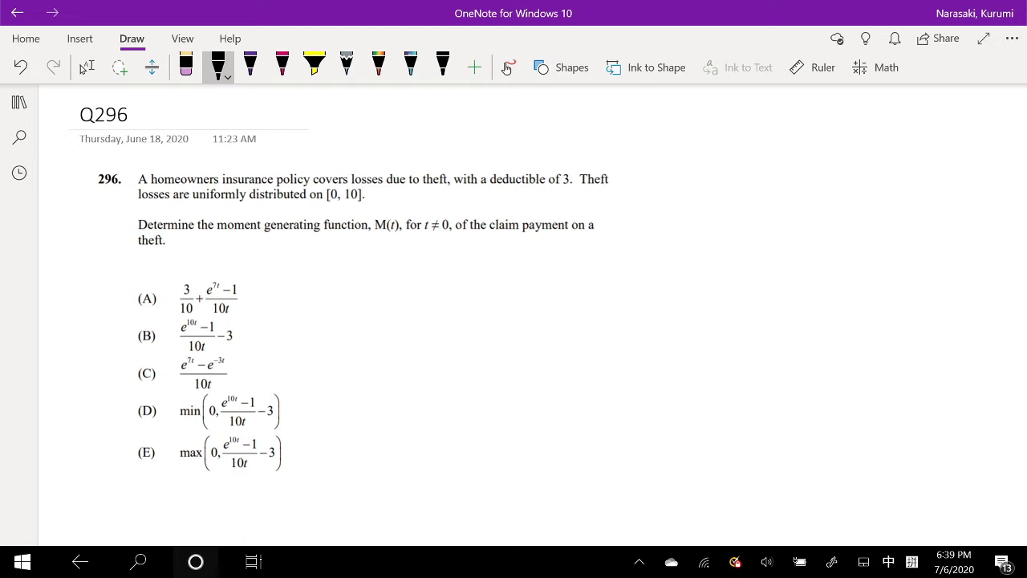
# - Handwrite M(t) = E(e^tx) in purple ink beside the question
pyautogui.click(250, 67)
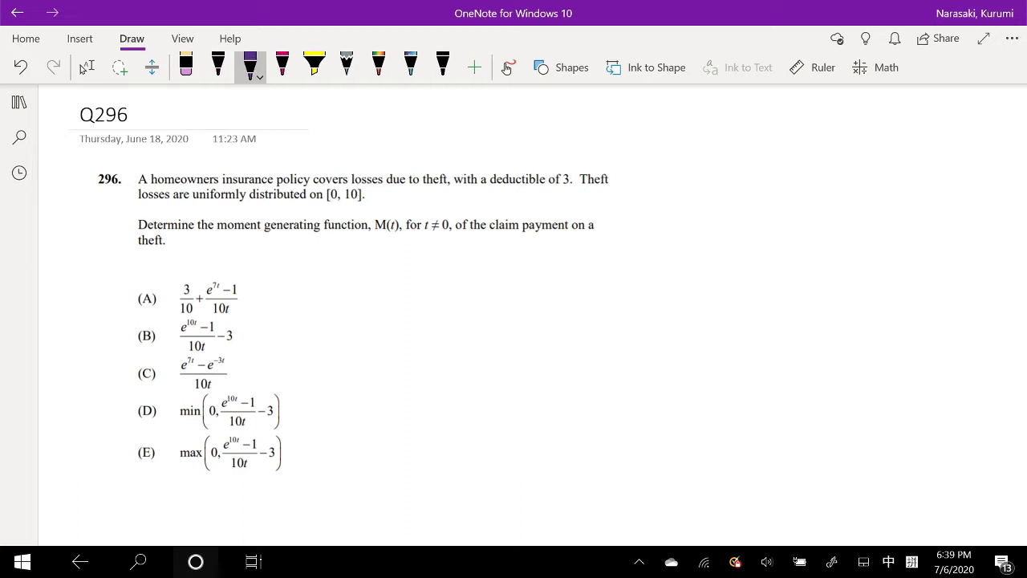
pyautogui.moveTo(333, 274); pyautogui.dragTo(373, 271)
pyautogui.moveTo(367, 262); pyautogui.dragTo(381, 259)
pyautogui.moveTo(387, 253)
pyautogui.mouseDown()
pyautogui.moveTo(387, 272)
pyautogui.moveTo(418, 260)
pyautogui.mouseUp()
pyautogui.moveTo(407, 265); pyautogui.dragTo(464, 271)
pyautogui.moveTo(471, 258); pyautogui.dragTo(479, 268)
pyautogui.moveTo(490, 246)
pyautogui.mouseDown()
pyautogui.moveTo(490, 258)
pyautogui.moveTo(495, 250)
pyautogui.mouseUp()
pyautogui.moveTo(498, 243)
pyautogui.mouseDown()
pyautogui.moveTo(508, 254)
pyautogui.moveTo(498, 252)
pyautogui.mouseUp()
pyautogui.moveTo(514, 243); pyautogui.dragTo(515, 273)
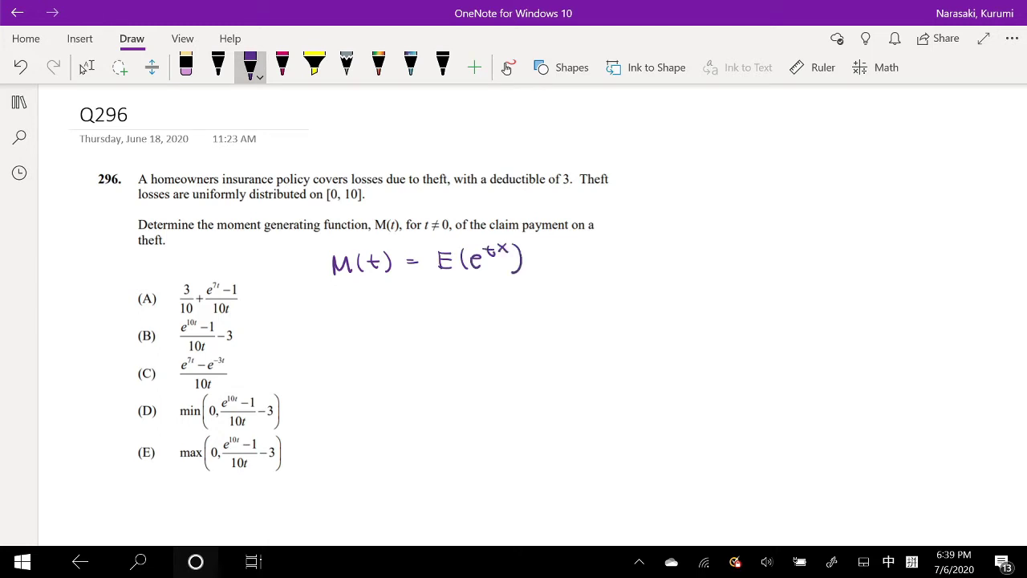
# - In black ink, draw a horizontal number line and write 'Y = claim payment' below the formula
pyautogui.click(218, 66)
pyautogui.moveTo(628, 263); pyautogui.dragTo(846, 247)
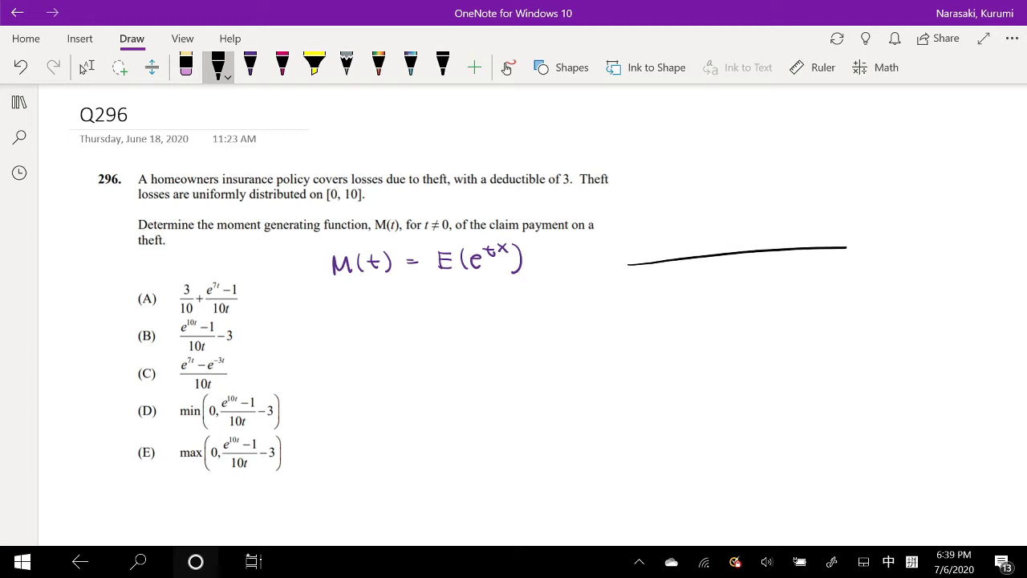
pyautogui.moveTo(401, 299); pyautogui.dragTo(415, 299)
pyautogui.moveTo(410, 305)
pyautogui.mouseDown()
pyautogui.moveTo(409, 315)
pyautogui.moveTo(438, 315)
pyautogui.mouseUp()
pyautogui.moveTo(447, 298)
pyautogui.mouseDown()
pyautogui.moveTo(448, 313)
pyautogui.moveTo(577, 297)
pyautogui.mouseUp()
# - Add ticks labelled 0, 3 and 10 to the number line, with 0 and X−3 above its sections
pyautogui.moveTo(642, 255); pyautogui.dragTo(641, 268)
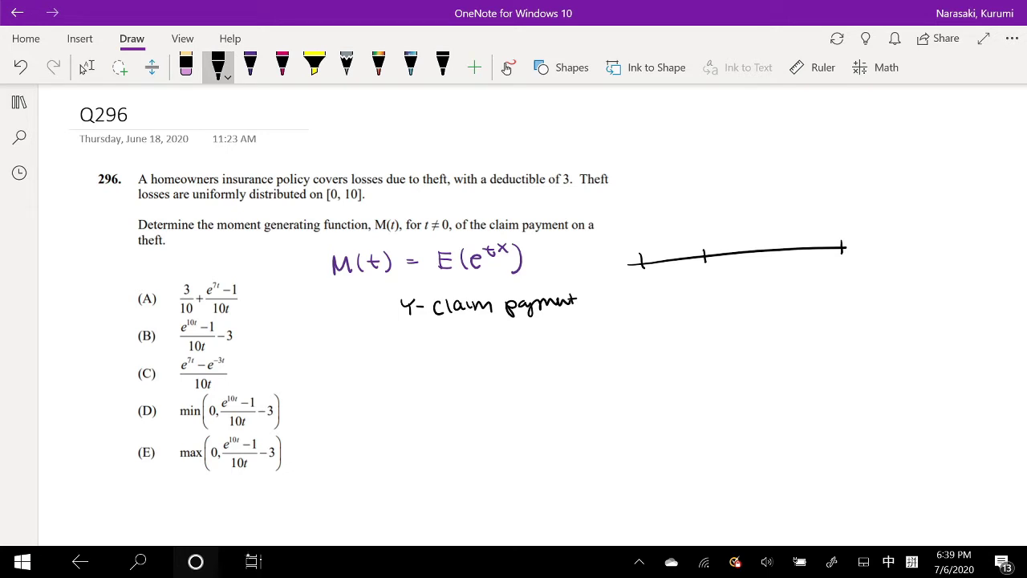
pyautogui.moveTo(650, 282); pyautogui.dragTo(692, 290)
pyautogui.moveTo(670, 223); pyautogui.dragTo(671, 224)
pyautogui.click(86, 67)
pyautogui.press('super+space')
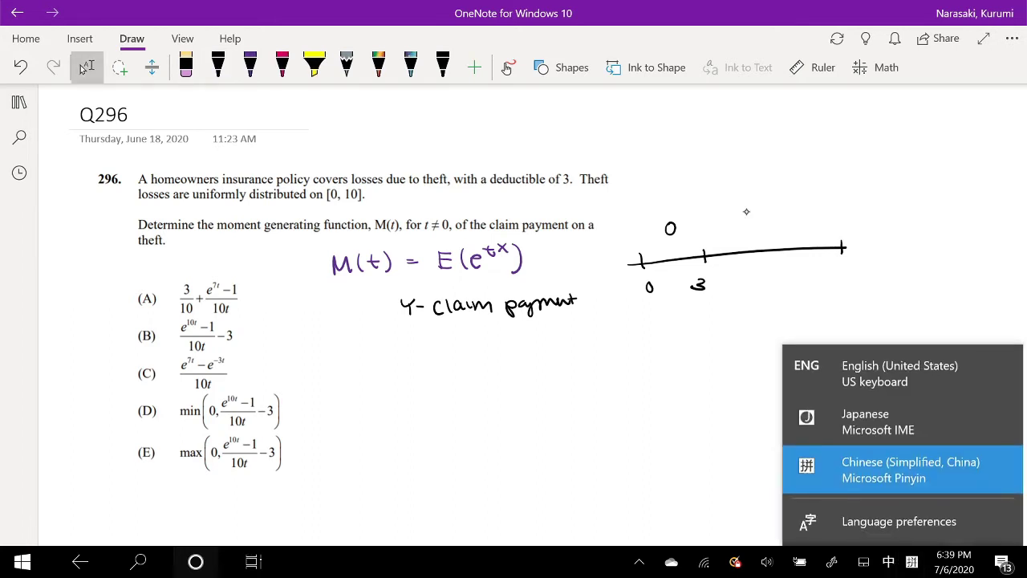
pyautogui.click(217, 68)
pyautogui.moveTo(739, 215); pyautogui.dragTo(752, 230)
pyautogui.moveTo(752, 215)
pyautogui.mouseDown()
pyautogui.moveTo(739, 230)
pyautogui.moveTo(773, 222)
pyautogui.moveTo(763, 231)
pyautogui.mouseUp()
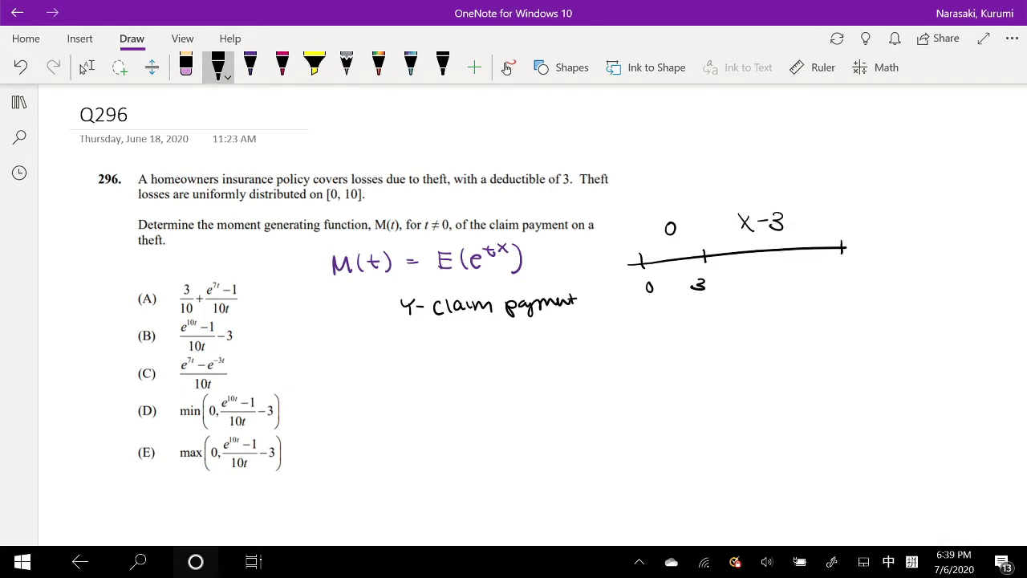
pyautogui.moveTo(846, 265); pyautogui.dragTo(849, 277)
pyautogui.moveTo(860, 266)
pyautogui.mouseDown()
pyautogui.moveTo(855, 276)
pyautogui.moveTo(861, 267)
pyautogui.mouseUp()
# - Write the uniform pdf as 1/(b−a) = 1/10 below the claim payment note
pyautogui.click(250, 64)
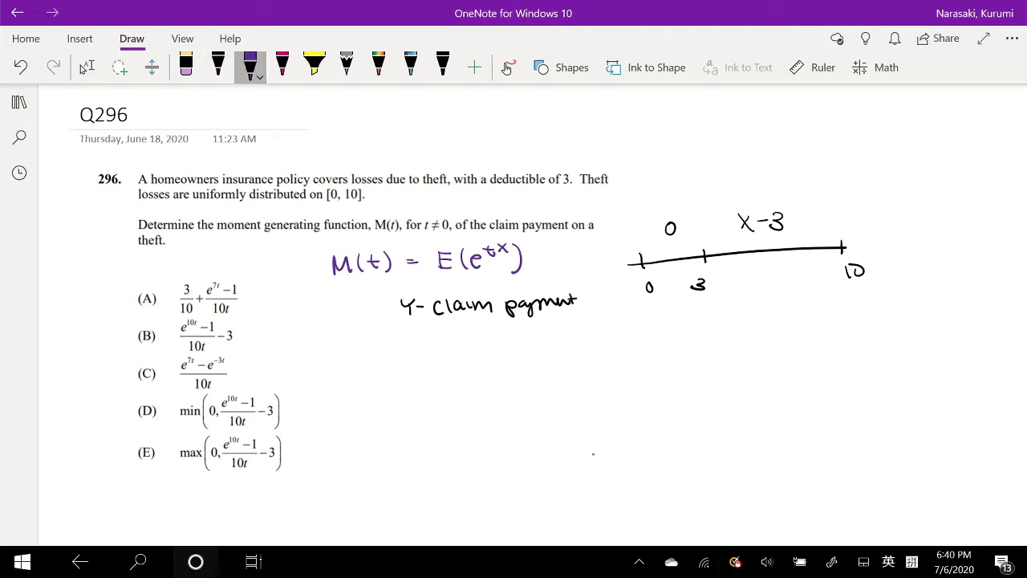
pyautogui.moveTo(335, 358); pyautogui.dragTo(340, 369)
pyautogui.moveTo(352, 357)
pyautogui.mouseDown()
pyautogui.moveTo(345, 368)
pyautogui.moveTo(356, 369)
pyautogui.mouseUp()
pyautogui.moveTo(367, 353)
pyautogui.mouseDown()
pyautogui.moveTo(363, 369)
pyautogui.moveTo(371, 363)
pyautogui.mouseUp()
pyautogui.moveTo(399, 358); pyautogui.dragTo(417, 368)
pyautogui.moveTo(420, 367); pyautogui.dragTo(434, 366)
pyautogui.moveTo(440, 366)
pyautogui.mouseDown()
pyautogui.moveTo(447, 354)
pyautogui.moveTo(518, 352)
pyautogui.moveTo(484, 374)
pyautogui.moveTo(501, 368)
pyautogui.mouseUp()
pyautogui.moveTo(511, 366)
pyautogui.mouseDown()
pyautogui.moveTo(515, 374)
pyautogui.moveTo(539, 355)
pyautogui.mouseUp()
pyautogui.click(219, 68)
pyautogui.moveTo(533, 361); pyautogui.dragTo(571, 350)
pyautogui.moveTo(559, 354); pyautogui.dragTo(592, 353)
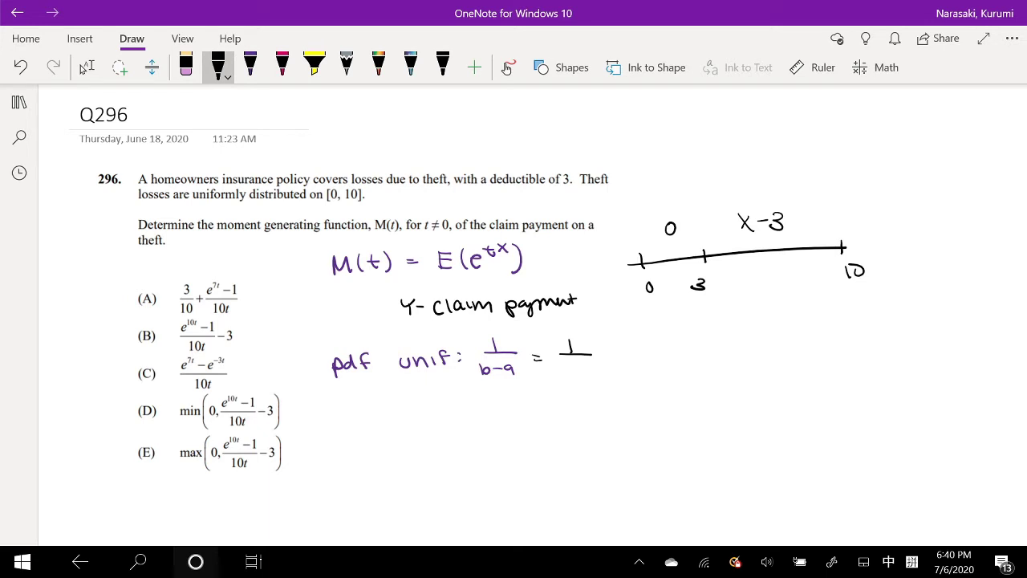
pyautogui.moveTo(572, 367); pyautogui.dragTo(572, 377)
pyautogui.moveTo(586, 365)
pyautogui.mouseDown()
pyautogui.moveTo(580, 374)
pyautogui.moveTo(587, 366)
pyautogui.mouseUp()
# - In purple, write E(x) = ∫ x p(x) over all x below the pdf line
pyautogui.click(250, 64)
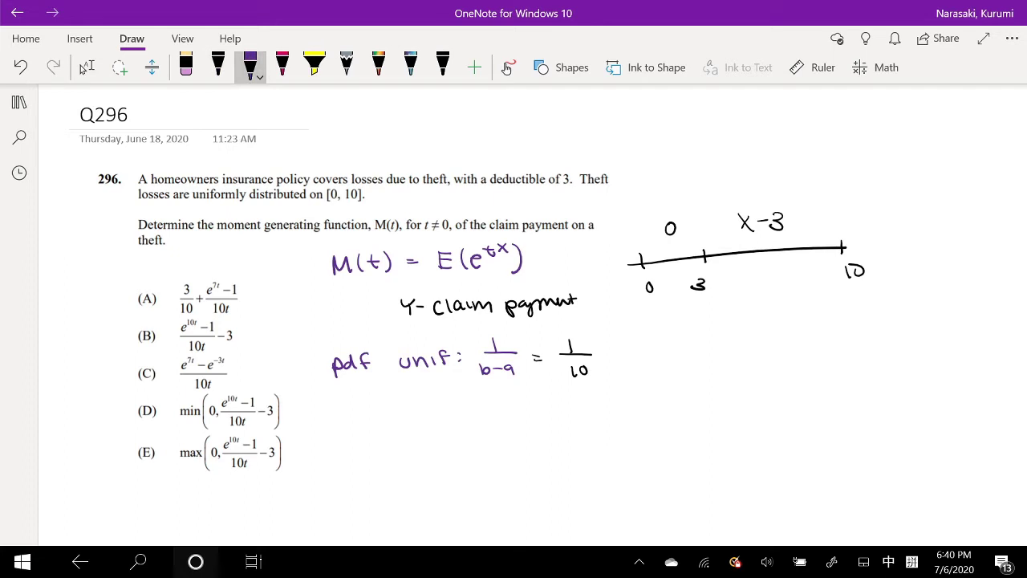
pyautogui.moveTo(335, 410)
pyautogui.mouseDown()
pyautogui.moveTo(336, 430)
pyautogui.moveTo(348, 411)
pyautogui.mouseUp()
pyautogui.moveTo(335, 421); pyautogui.dragTo(352, 428)
pyautogui.moveTo(358, 409); pyautogui.dragTo(358, 431)
pyautogui.moveTo(363, 416); pyautogui.dragTo(374, 427)
pyautogui.moveTo(373, 415)
pyautogui.mouseDown()
pyautogui.moveTo(365, 426)
pyautogui.moveTo(377, 430)
pyautogui.mouseUp()
pyautogui.moveTo(435, 400)
pyautogui.mouseDown()
pyautogui.moveTo(422, 431)
pyautogui.moveTo(474, 438)
pyautogui.mouseUp()
pyautogui.moveTo(473, 428)
pyautogui.mouseDown()
pyautogui.moveTo(465, 438)
pyautogui.moveTo(500, 420)
pyautogui.mouseUp()
pyautogui.moveTo(499, 407)
pyautogui.mouseDown()
pyautogui.moveTo(489, 419)
pyautogui.moveTo(530, 419)
pyautogui.mouseUp()
pyautogui.moveTo(536, 407)
pyautogui.mouseDown()
pyautogui.moveTo(545, 417)
pyautogui.moveTo(536, 417)
pyautogui.mouseUp()
pyautogui.moveTo(552, 403); pyautogui.dragTo(553, 420)
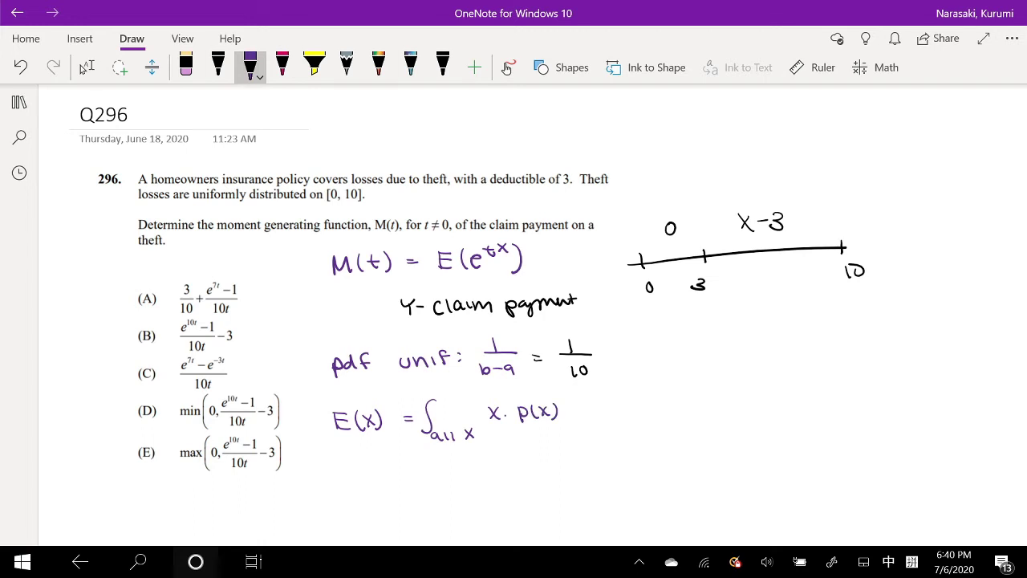
# - Write E(x+2) = ∫ (x+2) p(x) on the next line in purple ink
pyautogui.click(217, 68)
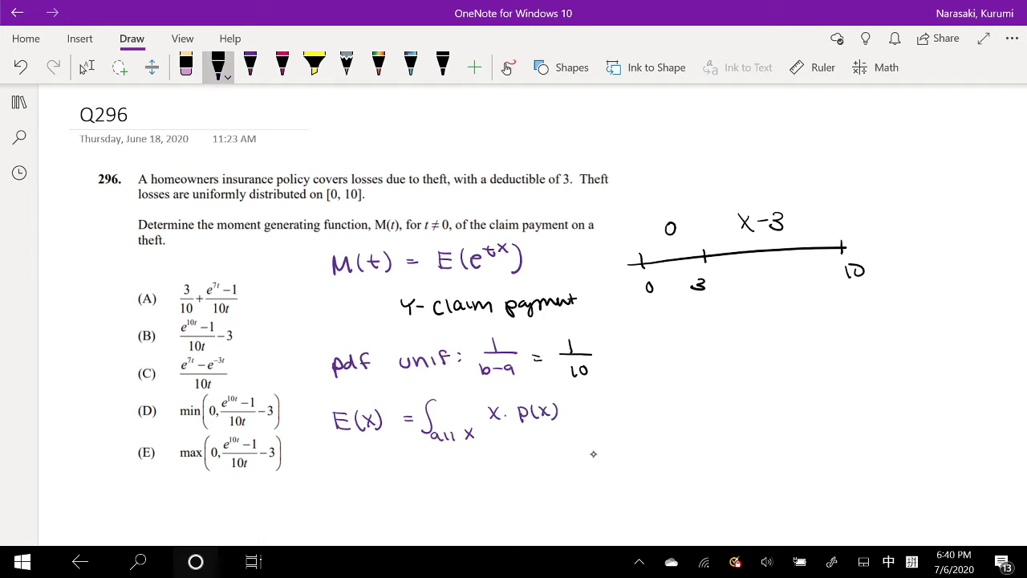
pyautogui.click(249, 67)
pyautogui.moveTo(336, 476)
pyautogui.mouseDown()
pyautogui.moveTo(337, 492)
pyautogui.moveTo(348, 476)
pyautogui.mouseUp()
pyautogui.moveTo(336, 484)
pyautogui.mouseDown()
pyautogui.moveTo(363, 475)
pyautogui.moveTo(385, 488)
pyautogui.mouseUp()
pyautogui.moveTo(385, 476)
pyautogui.mouseDown()
pyautogui.moveTo(374, 488)
pyautogui.moveTo(391, 487)
pyautogui.mouseUp()
pyautogui.moveTo(387, 482); pyautogui.dragTo(413, 487)
pyautogui.moveTo(417, 472); pyautogui.dragTo(417, 490)
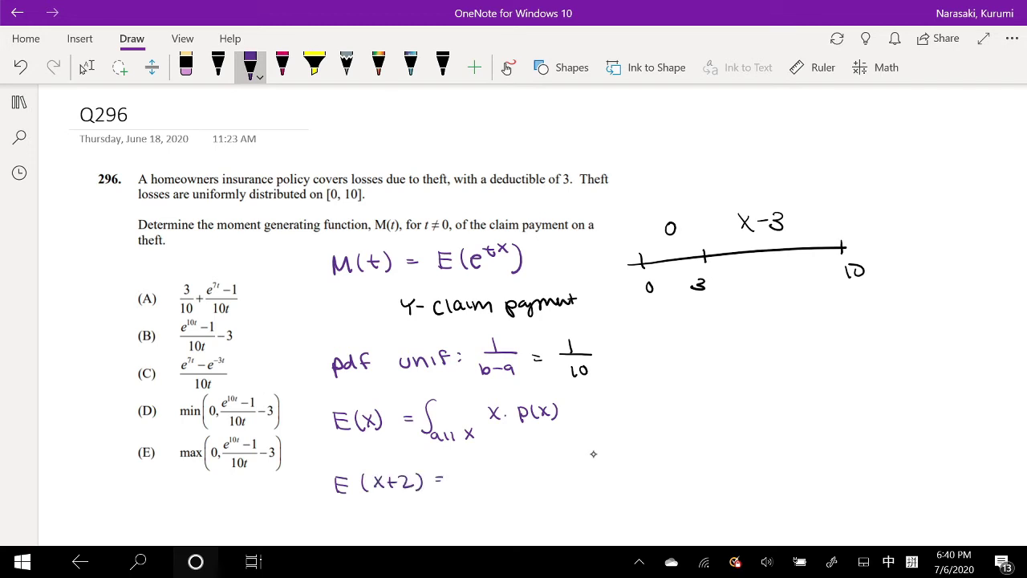
pyautogui.moveTo(463, 466)
pyautogui.mouseDown()
pyautogui.moveTo(444, 493)
pyautogui.moveTo(496, 485)
pyautogui.mouseUp()
pyautogui.moveTo(496, 473); pyautogui.dragTo(484, 486)
pyautogui.moveTo(503, 473); pyautogui.dragTo(503, 485)
pyautogui.moveTo(499, 478); pyautogui.dragTo(560, 481)
pyautogui.moveTo(566, 470); pyautogui.dragTo(574, 479)
pyautogui.moveTo(574, 471)
pyautogui.mouseDown()
pyautogui.moveTo(567, 479)
pyautogui.moveTo(587, 484)
pyautogui.mouseUp()
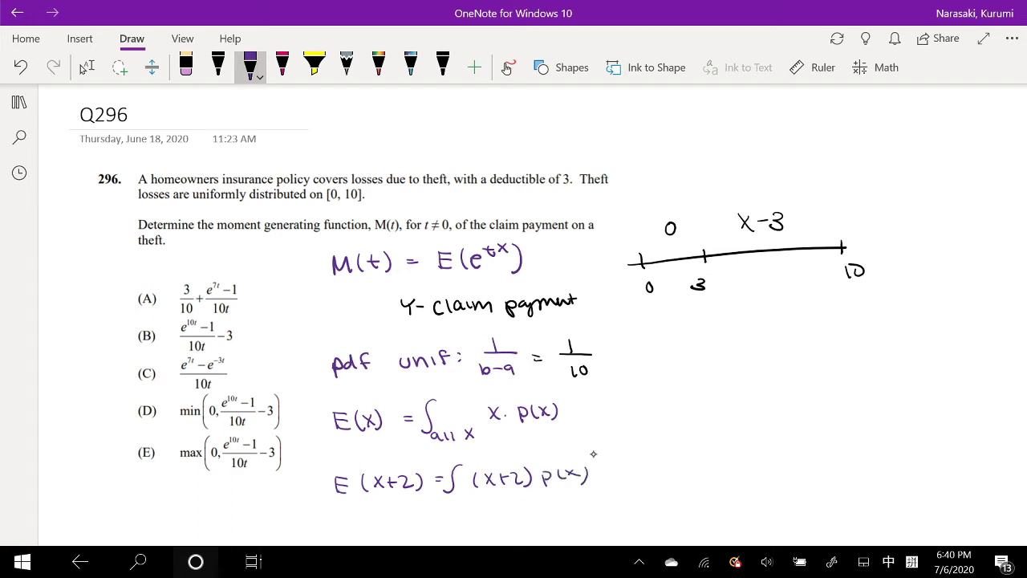
# - Write E(e^tx) = ∫ e^tx p(x) below the E(x+2) line
pyautogui.scroll(-1, 593, 454)
pyautogui.moveTo(341, 461)
pyautogui.mouseDown()
pyautogui.moveTo(341, 478)
pyautogui.moveTo(353, 463)
pyautogui.mouseUp()
pyautogui.moveTo(341, 470); pyautogui.dragTo(353, 477)
pyautogui.moveTo(371, 461)
pyautogui.mouseDown()
pyautogui.moveTo(371, 483)
pyautogui.moveTo(400, 471)
pyautogui.mouseUp()
pyautogui.moveTo(395, 463); pyautogui.dragTo(415, 469)
pyautogui.moveTo(415, 459)
pyautogui.mouseDown()
pyautogui.moveTo(406, 469)
pyautogui.moveTo(425, 482)
pyautogui.moveTo(454, 469)
pyautogui.mouseUp()
pyautogui.moveTo(447, 476)
pyautogui.mouseDown()
pyautogui.moveTo(467, 485)
pyautogui.moveTo(514, 472)
pyautogui.mouseUp()
pyautogui.moveTo(508, 464); pyautogui.dragTo(533, 471)
pyautogui.moveTo(532, 459)
pyautogui.mouseDown()
pyautogui.moveTo(523, 470)
pyautogui.moveTo(553, 486)
pyautogui.mouseUp()
pyautogui.moveTo(553, 473); pyautogui.dragTo(571, 480)
pyautogui.moveTo(576, 467); pyautogui.dragTo(587, 478)
pyautogui.moveTo(587, 467)
pyautogui.mouseDown()
pyautogui.moveTo(576, 479)
pyautogui.moveTo(591, 484)
pyautogui.mouseUp()
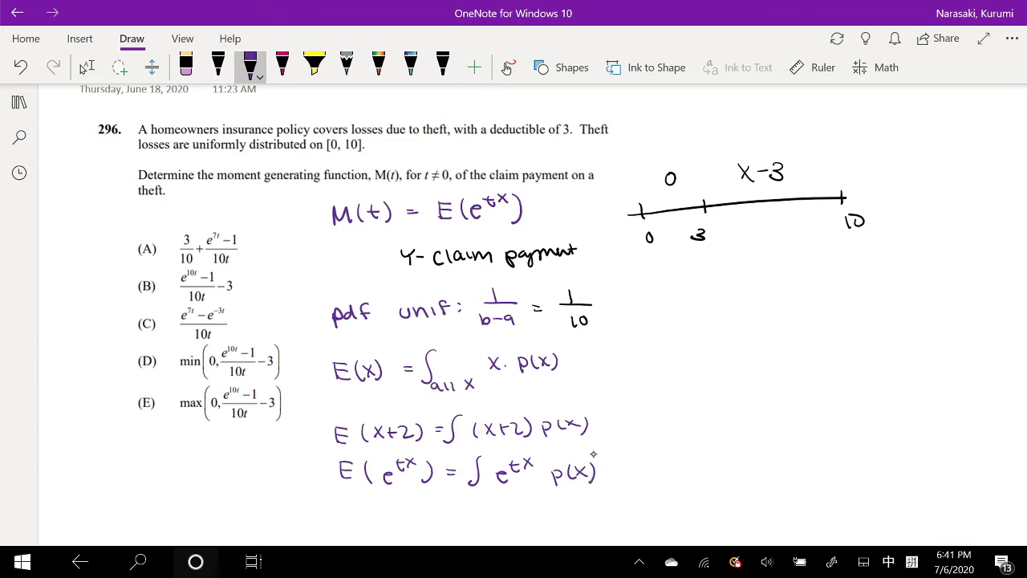
pyautogui.click(218, 68)
# - In black ink, write M(t) = ∫₀³ e⁰ · 1/10 dx beside the pdf line
pyautogui.scroll(-1, 593, 454)
pyautogui.hscroll(1, 592, 454)
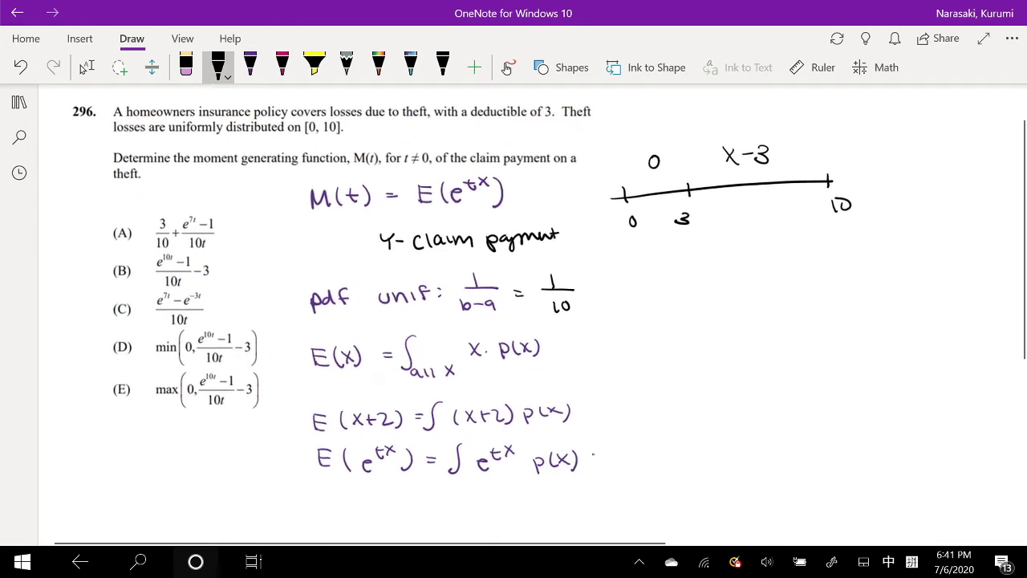
pyautogui.scroll(2, 592, 454)
pyautogui.click(87, 67)
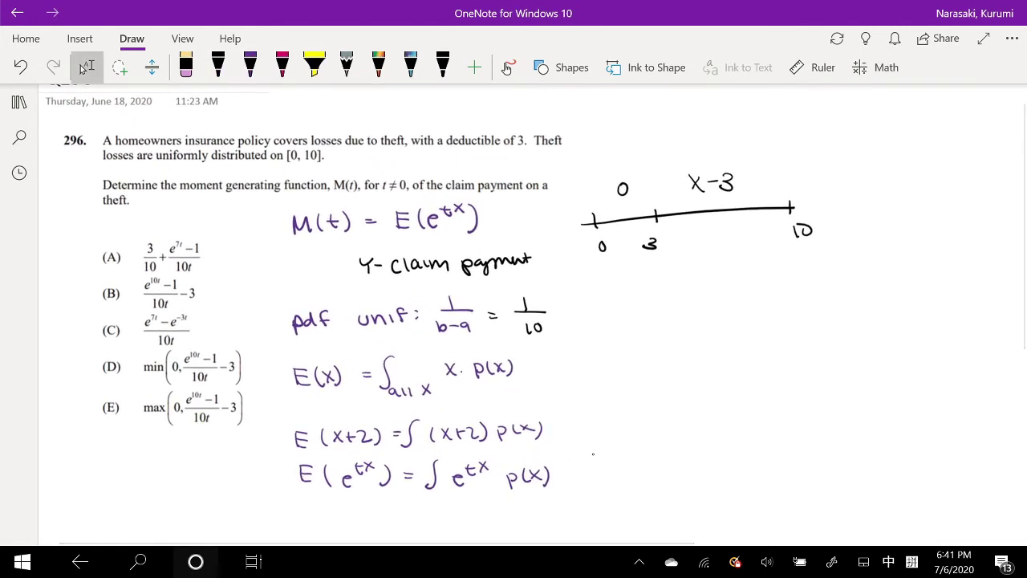
pyautogui.click(218, 67)
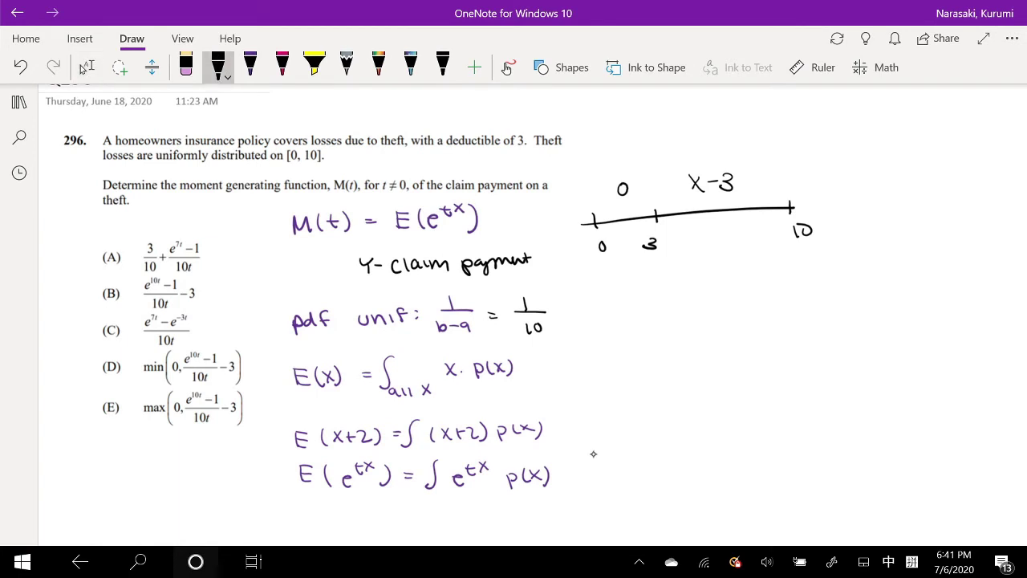
pyautogui.moveTo(598, 327)
pyautogui.mouseDown()
pyautogui.moveTo(608, 315)
pyautogui.moveTo(617, 328)
pyautogui.mouseUp()
pyautogui.moveTo(628, 312)
pyautogui.mouseDown()
pyautogui.moveTo(627, 328)
pyautogui.moveTo(640, 328)
pyautogui.mouseUp()
pyautogui.moveTo(631, 318)
pyautogui.mouseDown()
pyautogui.moveTo(648, 329)
pyautogui.moveTo(670, 314)
pyautogui.mouseUp()
pyautogui.moveTo(661, 321)
pyautogui.mouseDown()
pyautogui.moveTo(689, 322)
pyautogui.moveTo(680, 337)
pyautogui.moveTo(704, 330)
pyautogui.mouseUp()
pyautogui.moveTo(708, 296)
pyautogui.mouseDown()
pyautogui.moveTo(716, 300)
pyautogui.moveTo(706, 312)
pyautogui.mouseUp()
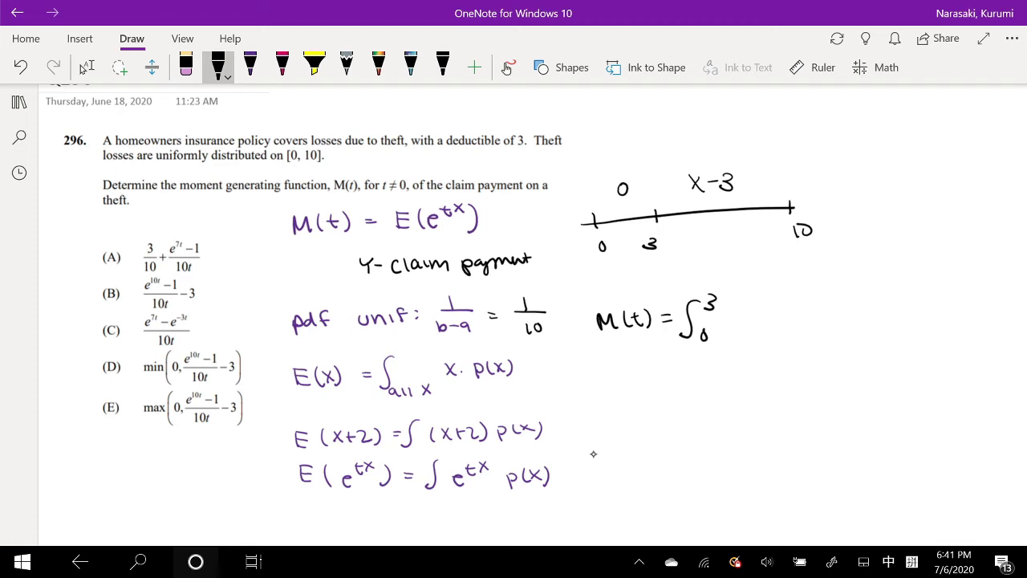
pyautogui.moveTo(725, 321)
pyautogui.mouseDown()
pyautogui.moveTo(738, 330)
pyautogui.moveTo(740, 304)
pyautogui.moveTo(782, 314)
pyautogui.mouseUp()
pyautogui.moveTo(766, 321)
pyautogui.mouseDown()
pyautogui.moveTo(766, 334)
pyautogui.moveTo(858, 311)
pyautogui.mouseUp()
# - Add the second term + ∫₃¹⁰ e^((x−3)t) · 1/10 dx, undoing a misplaced stroke
pyautogui.hscroll(3, 852, 314)
pyautogui.click(85, 67)
pyautogui.click(218, 67)
pyautogui.moveTo(751, 298)
pyautogui.mouseDown()
pyautogui.moveTo(733, 337)
pyautogui.moveTo(753, 340)
pyautogui.moveTo(762, 309)
pyautogui.mouseUp()
pyautogui.moveTo(772, 296); pyautogui.dragTo(800, 331)
pyautogui.hotkey('ctrl', 'z')
pyautogui.moveTo(806, 295)
pyautogui.mouseDown()
pyautogui.moveTo(802, 314)
pyautogui.moveTo(825, 300)
pyautogui.mouseUp()
pyautogui.moveTo(826, 294)
pyautogui.mouseDown()
pyautogui.moveTo(837, 308)
pyautogui.moveTo(857, 302)
pyautogui.mouseUp()
pyautogui.moveTo(858, 291)
pyautogui.mouseDown()
pyautogui.moveTo(851, 302)
pyautogui.moveTo(886, 313)
pyautogui.moveTo(871, 332)
pyautogui.moveTo(917, 322)
pyautogui.mouseUp()
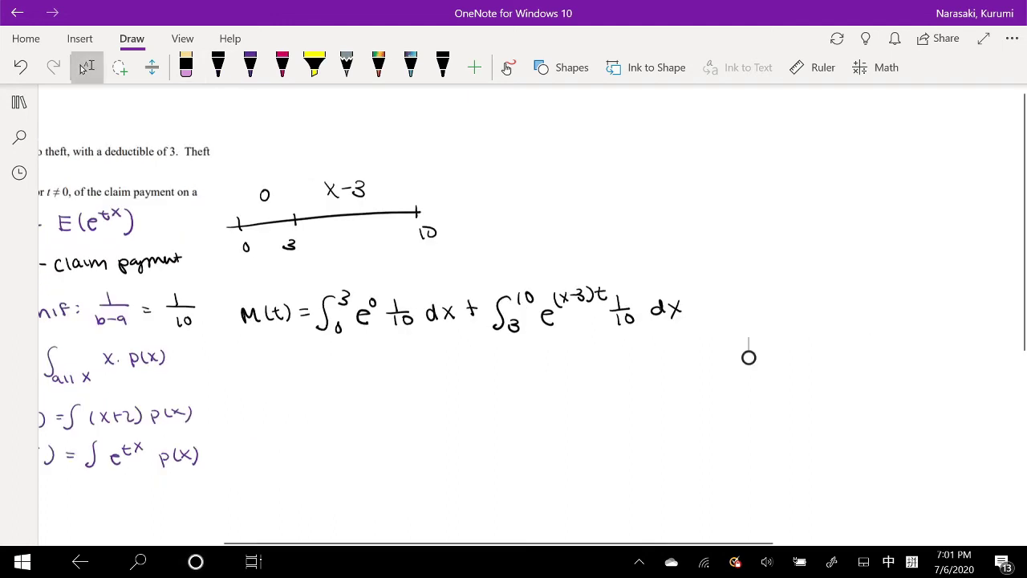
# - In black ink, write the first antiderivative 1/10 x evaluated from 0 to 3
pyautogui.click(218, 68)
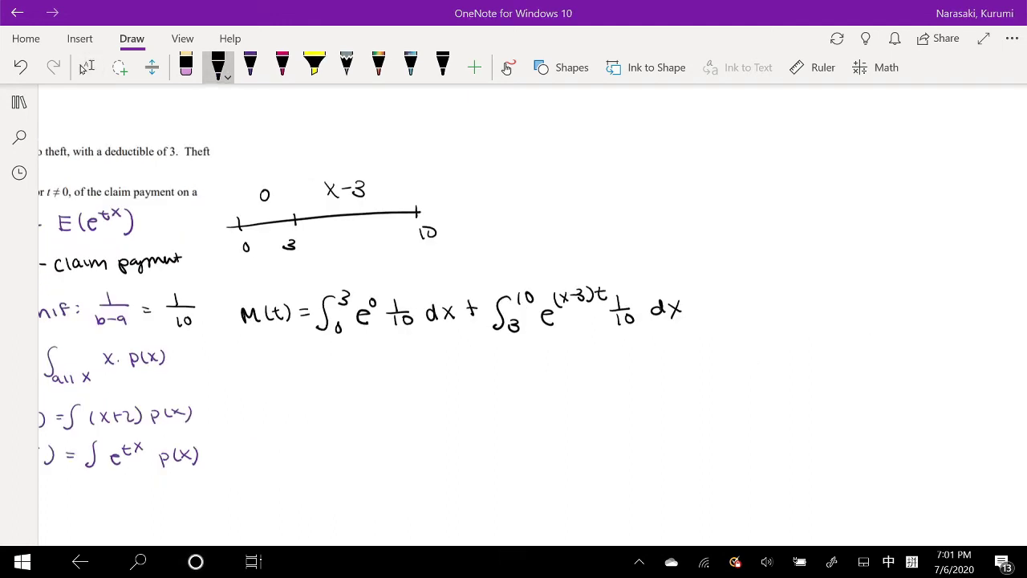
pyautogui.moveTo(373, 356)
pyautogui.mouseDown()
pyautogui.moveTo(373, 369)
pyautogui.moveTo(384, 368)
pyautogui.mouseUp()
pyautogui.moveTo(373, 372)
pyautogui.mouseDown()
pyautogui.moveTo(373, 383)
pyautogui.moveTo(381, 371)
pyautogui.mouseUp()
pyautogui.moveTo(391, 377)
pyautogui.mouseDown()
pyautogui.moveTo(398, 367)
pyautogui.moveTo(396, 377)
pyautogui.mouseUp()
pyautogui.moveTo(409, 354)
pyautogui.mouseDown()
pyautogui.moveTo(409, 383)
pyautogui.moveTo(415, 360)
pyautogui.mouseUp()
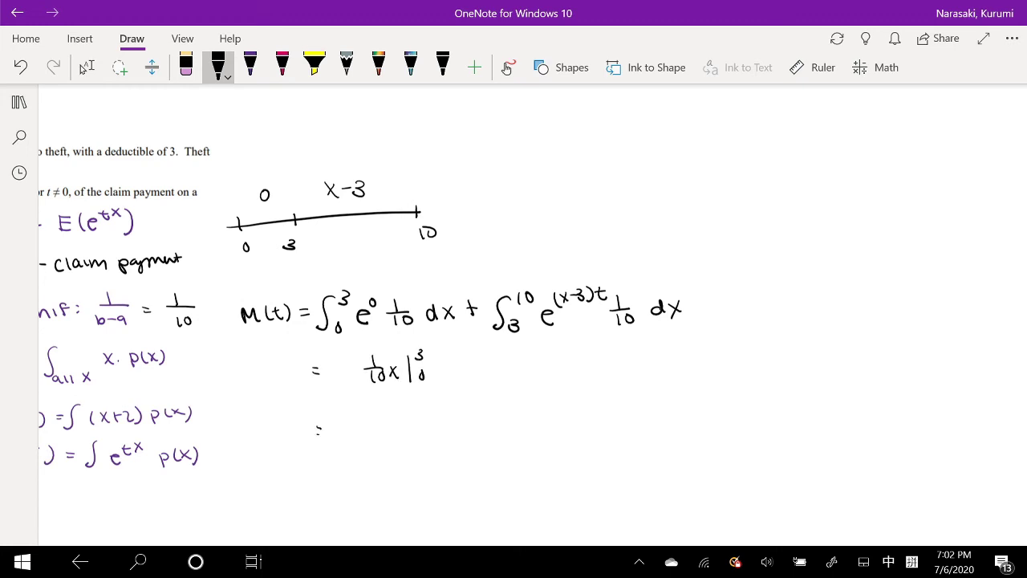
# - Write 3/10 − 0 below, cross out the zero, and add a plus before the second term
pyautogui.moveTo(350, 411); pyautogui.dragTo(353, 426)
pyautogui.moveTo(345, 424)
pyautogui.mouseDown()
pyautogui.moveTo(365, 423)
pyautogui.moveTo(354, 446)
pyautogui.mouseUp()
pyautogui.moveTo(363, 434)
pyautogui.mouseDown()
pyautogui.moveTo(405, 419)
pyautogui.moveTo(394, 439)
pyautogui.mouseUp()
pyautogui.moveTo(399, 412); pyautogui.dragTo(410, 440)
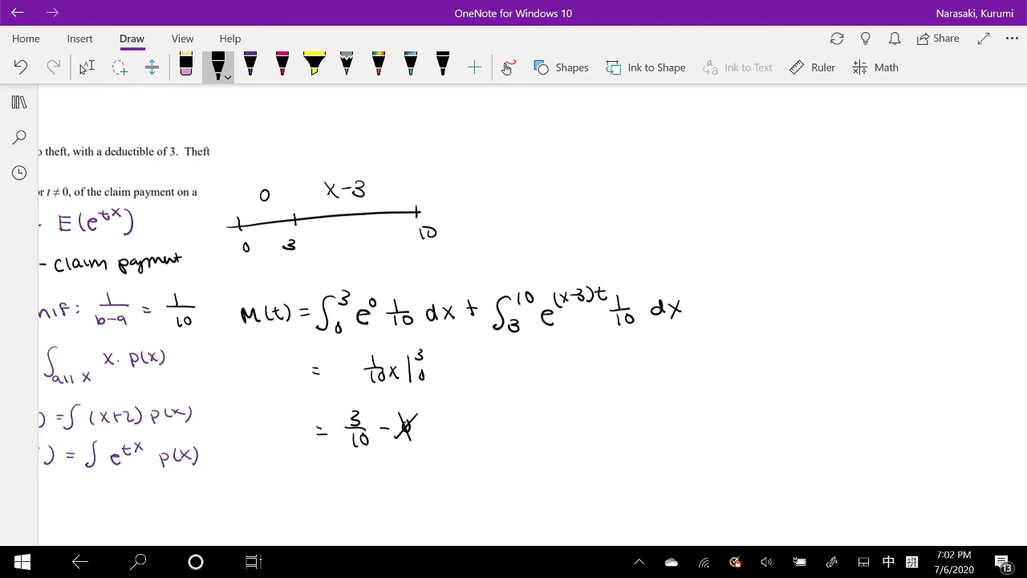
pyautogui.moveTo(468, 358); pyautogui.dragTo(469, 371)
pyautogui.moveTo(463, 365); pyautogui.dragTo(476, 365)
# - Add the side note ∫e^6x = 1/6 e^6x at the top right
pyautogui.moveTo(622, 210)
pyautogui.mouseDown()
pyautogui.moveTo(637, 216)
pyautogui.moveTo(641, 193)
pyautogui.moveTo(662, 195)
pyautogui.mouseUp()
pyautogui.moveTo(662, 184); pyautogui.dragTo(601, 227)
pyautogui.moveTo(676, 203); pyautogui.dragTo(687, 203)
pyautogui.moveTo(676, 210)
pyautogui.mouseDown()
pyautogui.moveTo(730, 198)
pyautogui.moveTo(714, 215)
pyautogui.moveTo(751, 212)
pyautogui.moveTo(756, 191)
pyautogui.moveTo(775, 195)
pyautogui.mouseUp()
pyautogui.moveTo(778, 181); pyautogui.dragTo(767, 196)
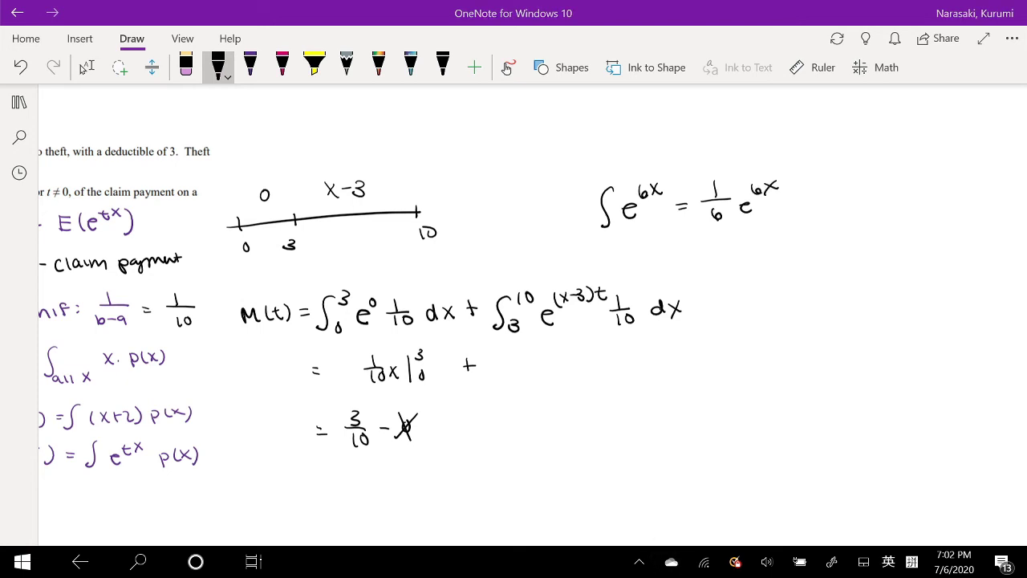
# - Write the second antiderivative e^((x−3)t) · 1/10t evaluated from 3 to 10
pyautogui.moveTo(531, 369)
pyautogui.mouseDown()
pyautogui.moveTo(540, 376)
pyautogui.moveTo(559, 361)
pyautogui.mouseUp()
pyautogui.moveTo(559, 351); pyautogui.dragTo(551, 362)
pyautogui.moveTo(561, 355); pyautogui.dragTo(567, 358)
pyautogui.moveTo(576, 345)
pyautogui.mouseDown()
pyautogui.moveTo(577, 360)
pyautogui.moveTo(597, 347)
pyautogui.moveTo(618, 366)
pyautogui.mouseUp()
pyautogui.moveTo(608, 367)
pyautogui.mouseDown()
pyautogui.moveTo(627, 365)
pyautogui.moveTo(616, 381)
pyautogui.mouseUp()
pyautogui.moveTo(625, 371); pyautogui.dragTo(624, 372)
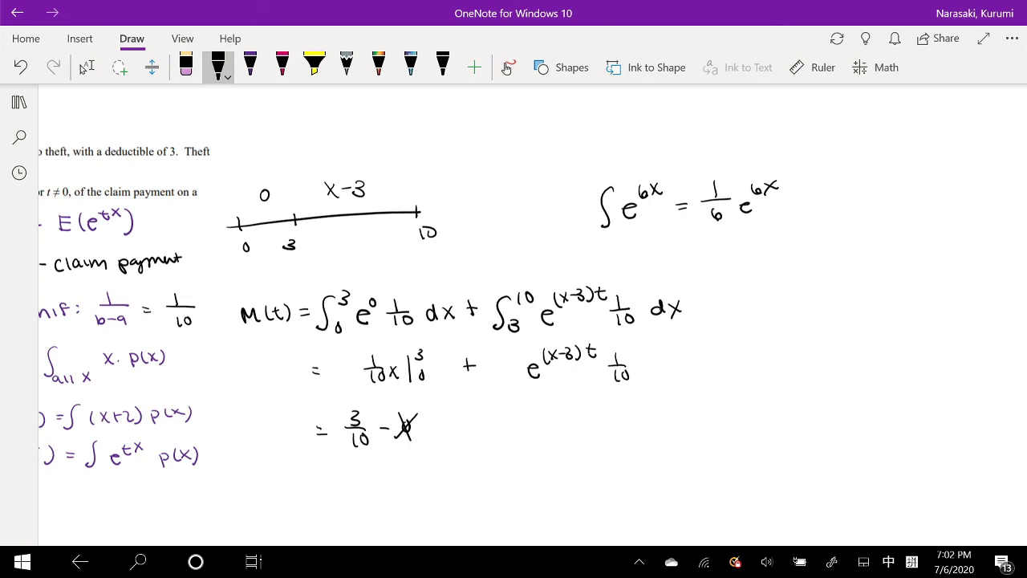
pyautogui.moveTo(616, 366)
pyautogui.mouseDown()
pyautogui.moveTo(666, 359)
pyautogui.moveTo(644, 379)
pyautogui.mouseUp()
pyautogui.moveTo(635, 370); pyautogui.dragTo(648, 369)
pyautogui.moveTo(679, 339)
pyautogui.mouseDown()
pyautogui.moveTo(681, 376)
pyautogui.moveTo(697, 372)
pyautogui.moveTo(687, 380)
pyautogui.moveTo(692, 346)
pyautogui.mouseUp()
pyautogui.moveTo(697, 334)
pyautogui.mouseDown()
pyautogui.moveTo(698, 345)
pyautogui.moveTo(698, 335)
pyautogui.mouseUp()
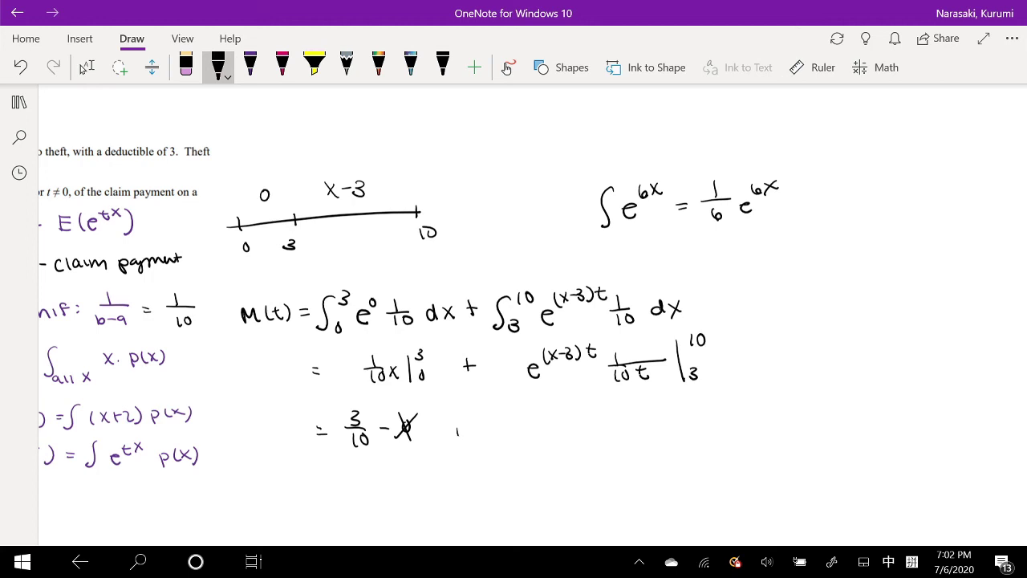
# - Write + e^7t/10t − e^0t/10t, then cross out e^0t and replace it with 1
pyautogui.moveTo(454, 434)
pyautogui.mouseDown()
pyautogui.moveTo(504, 431)
pyautogui.moveTo(506, 441)
pyautogui.moveTo(520, 420)
pyautogui.mouseUp()
pyautogui.moveTo(515, 412); pyautogui.dragTo(524, 411)
pyautogui.moveTo(491, 445)
pyautogui.mouseDown()
pyautogui.moveTo(549, 444)
pyautogui.moveTo(502, 467)
pyautogui.mouseUp()
pyautogui.moveTo(512, 456)
pyautogui.mouseDown()
pyautogui.moveTo(530, 469)
pyautogui.moveTo(533, 458)
pyautogui.mouseUp()
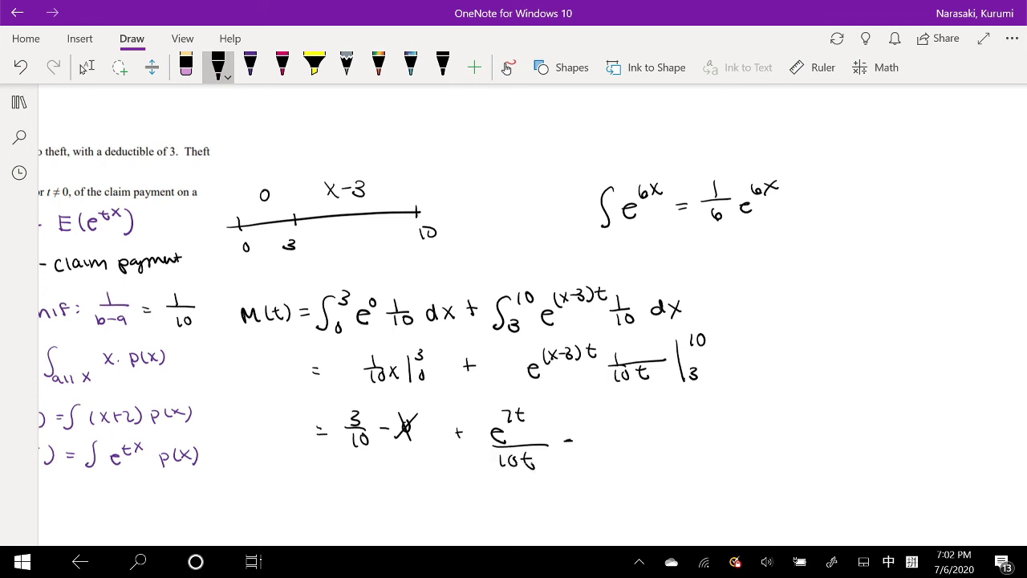
pyautogui.moveTo(595, 432)
pyautogui.mouseDown()
pyautogui.moveTo(606, 438)
pyautogui.moveTo(614, 417)
pyautogui.mouseUp()
pyautogui.moveTo(627, 410)
pyautogui.mouseDown()
pyautogui.moveTo(629, 422)
pyautogui.moveTo(633, 414)
pyautogui.mouseUp()
pyautogui.moveTo(600, 444)
pyautogui.mouseDown()
pyautogui.moveTo(638, 443)
pyautogui.moveTo(604, 466)
pyautogui.mouseUp()
pyautogui.moveTo(614, 455); pyautogui.dragTo(627, 465)
pyautogui.moveTo(619, 455); pyautogui.dragTo(634, 454)
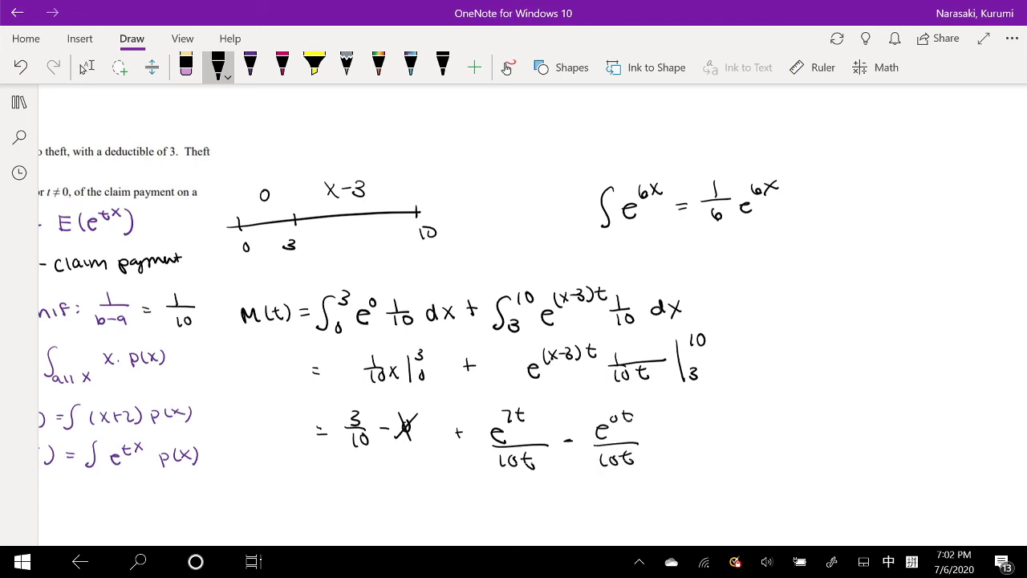
pyautogui.moveTo(599, 412)
pyautogui.mouseDown()
pyautogui.moveTo(631, 441)
pyautogui.moveTo(632, 412)
pyautogui.mouseUp()
pyautogui.moveTo(653, 420); pyautogui.dragTo(653, 438)
# - Write the final line = 3/10 + (e^7t − 1)/10t
pyautogui.moveTo(329, 514); pyautogui.dragTo(340, 514)
pyautogui.moveTo(331, 522)
pyautogui.mouseDown()
pyautogui.moveTo(369, 505)
pyautogui.moveTo(363, 511)
pyautogui.mouseUp()
pyautogui.moveTo(359, 512); pyautogui.dragTo(383, 511)
pyautogui.moveTo(365, 516)
pyautogui.mouseDown()
pyautogui.moveTo(366, 526)
pyautogui.moveTo(445, 510)
pyautogui.moveTo(452, 496)
pyautogui.mouseUp()
pyautogui.moveTo(460, 484)
pyautogui.mouseDown()
pyautogui.moveTo(467, 496)
pyautogui.moveTo(473, 486)
pyautogui.mouseUp()
pyautogui.moveTo(476, 502); pyautogui.dragTo(502, 511)
pyautogui.moveTo(439, 514); pyautogui.dragTo(514, 513)
pyautogui.moveTo(467, 519)
pyautogui.mouseDown()
pyautogui.moveTo(467, 530)
pyautogui.moveTo(479, 522)
pyautogui.mouseUp()
pyautogui.moveTo(493, 517); pyautogui.dragTo(494, 531)
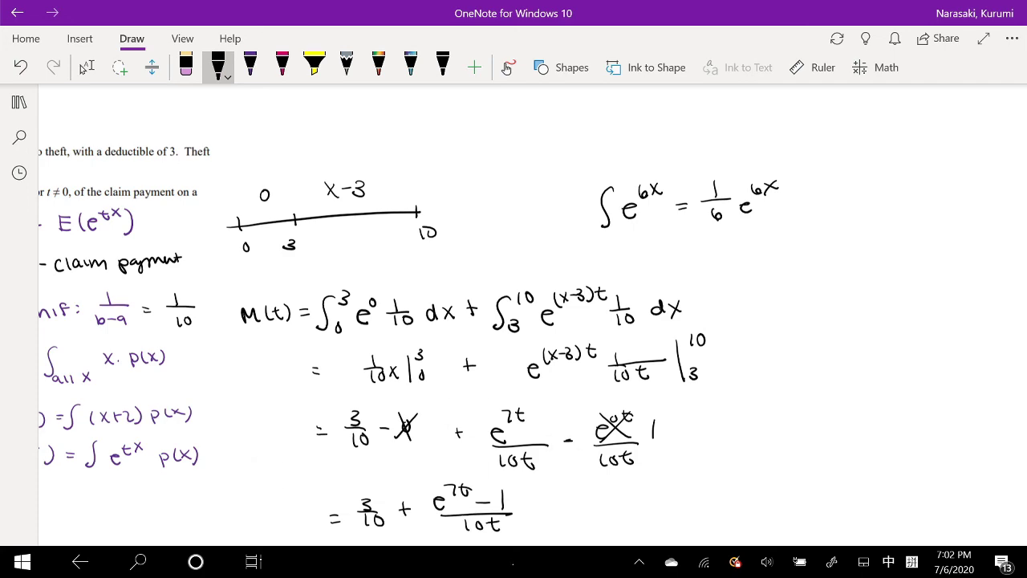
# - Zoom out, draw a circled A after the final line, and switch to Lasso Select
pyautogui.scroll(-5, 417, 418)
pyautogui.scroll(-5, 514, 321)
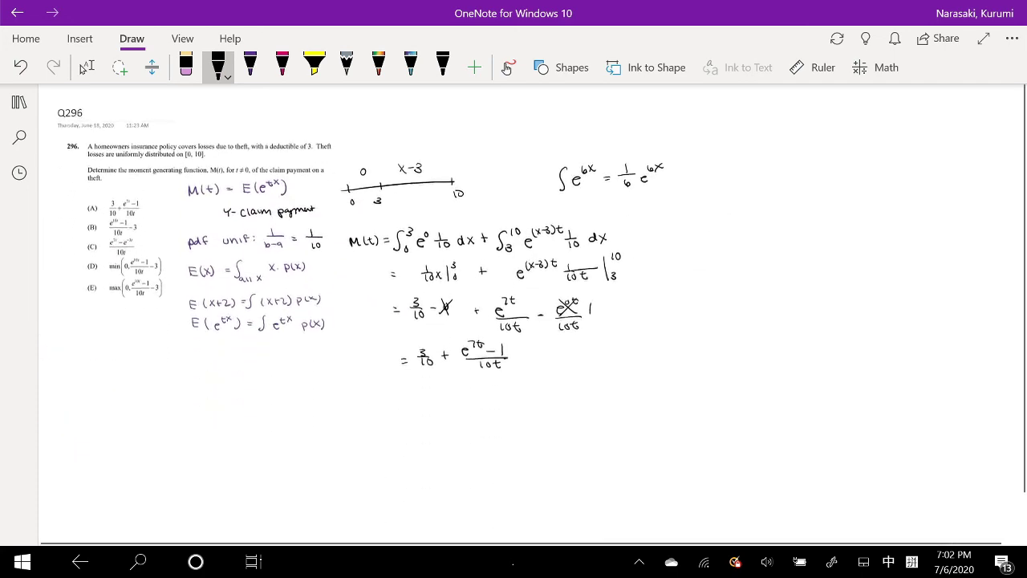
pyautogui.moveTo(523, 352)
pyautogui.mouseDown()
pyautogui.moveTo(533, 349)
pyautogui.moveTo(527, 334)
pyautogui.mouseUp()
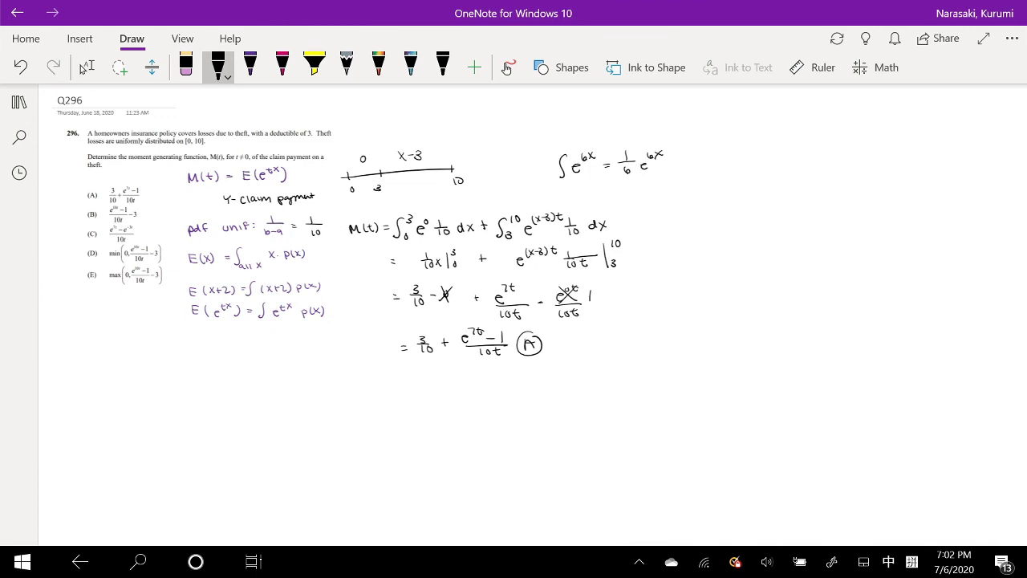
pyautogui.click(84, 68)
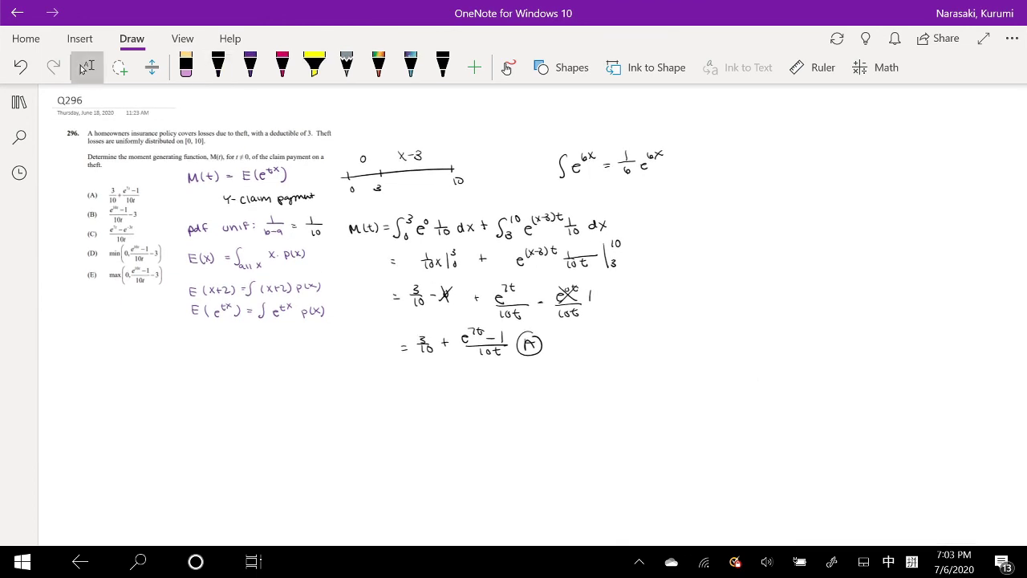